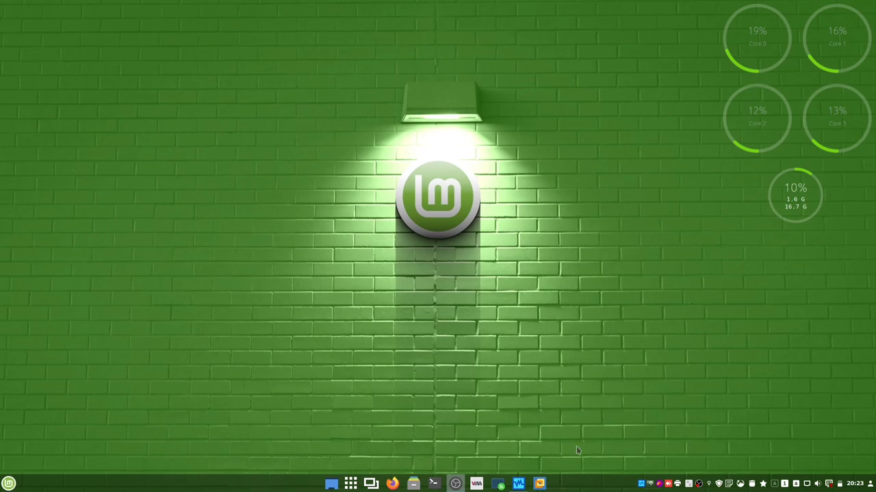
- Open Virtual Machine Manager on the host and display its version information
{"action": "left_click", "coordinate": [476, 483]}
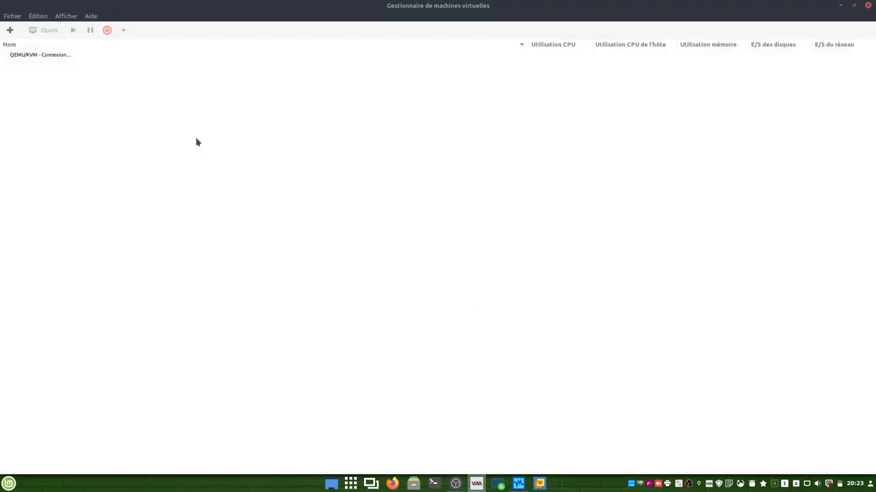
{"action": "left_click", "coordinate": [91, 16]}
{"action": "left_click", "coordinate": [96, 29]}
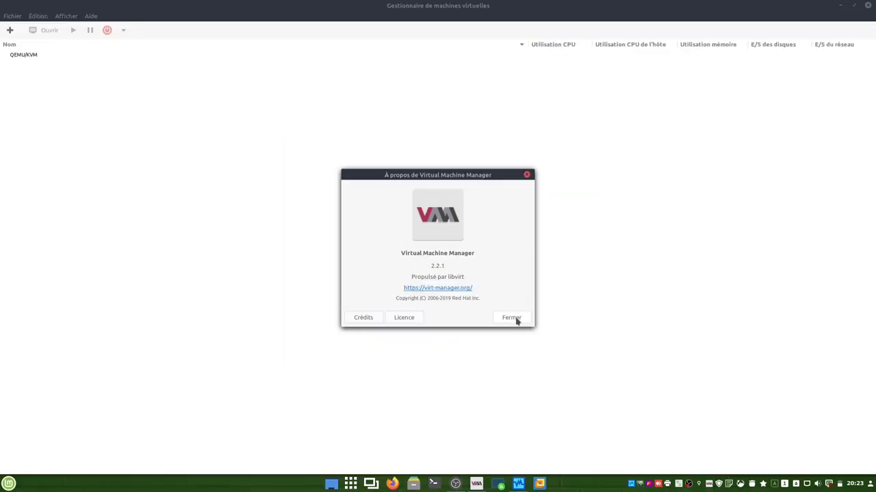
- Switch to VirtualBox and start the ubuntu-20.04.2-desktop-amd64 virtual machine
{"action": "left_click", "coordinate": [518, 485]}
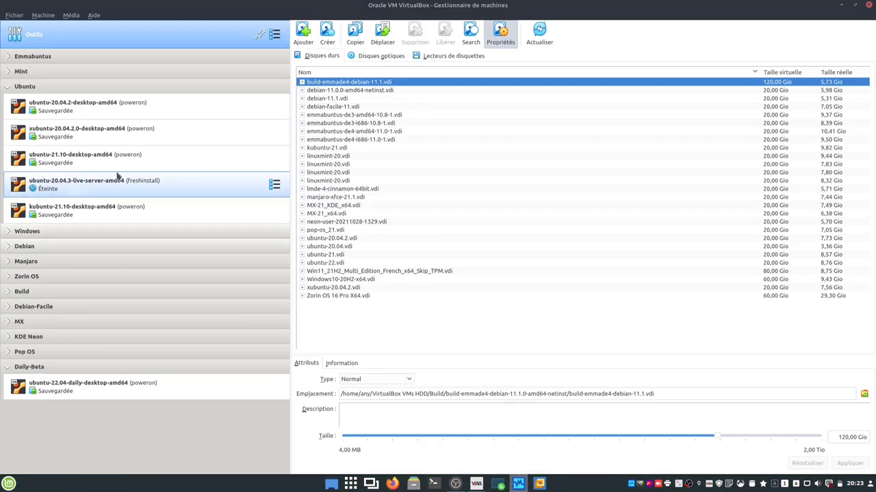
{"action": "left_click", "coordinate": [68, 113]}
{"action": "left_click", "coordinate": [537, 36]}
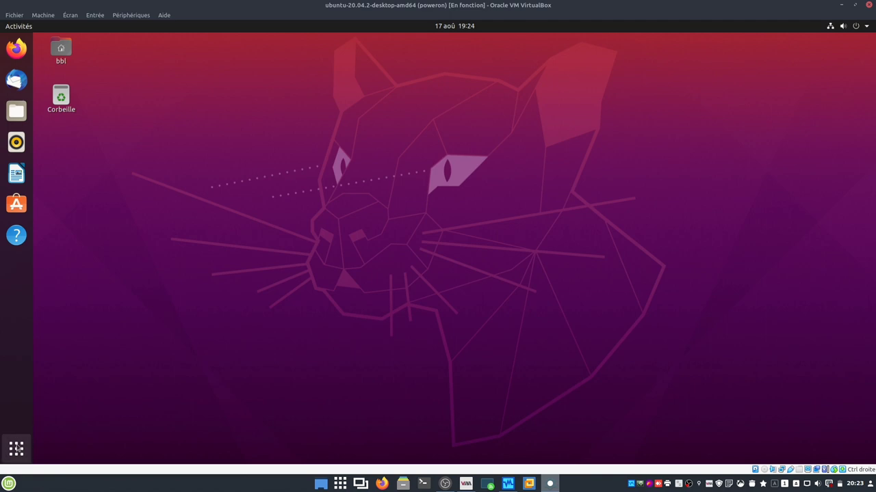
- Open a terminal in the Ubuntu 20.04 guest, search the apt packages for virt-manager and highlight the package's version number
{"action": "left_click", "coordinate": [16, 449]}
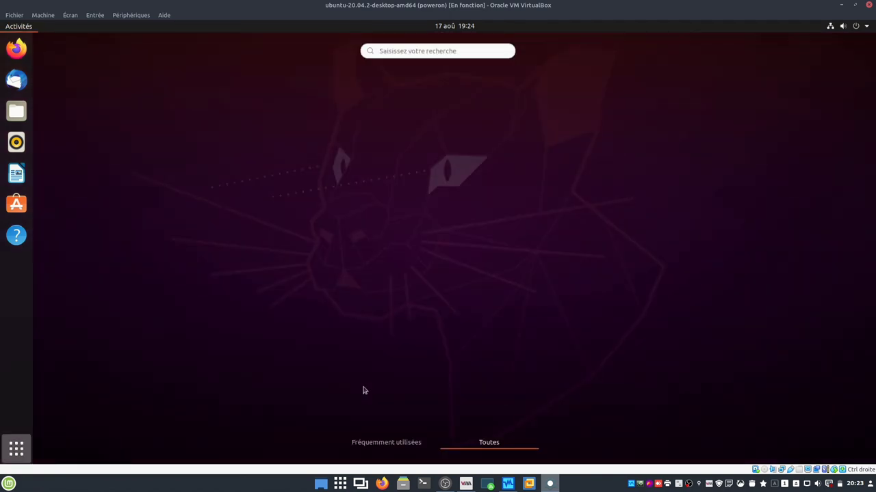
{"action": "type", "text": "ter"}
{"action": "key", "text": "Return"}
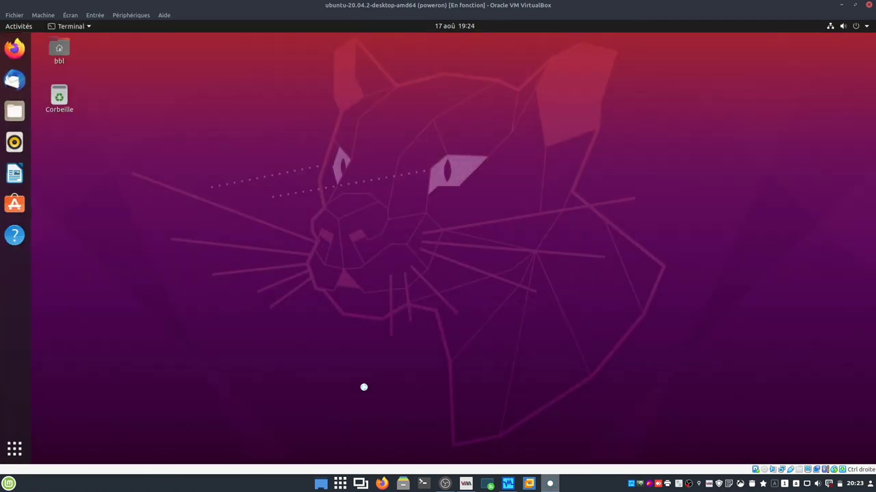
{"action": "type", "text": "apt "}
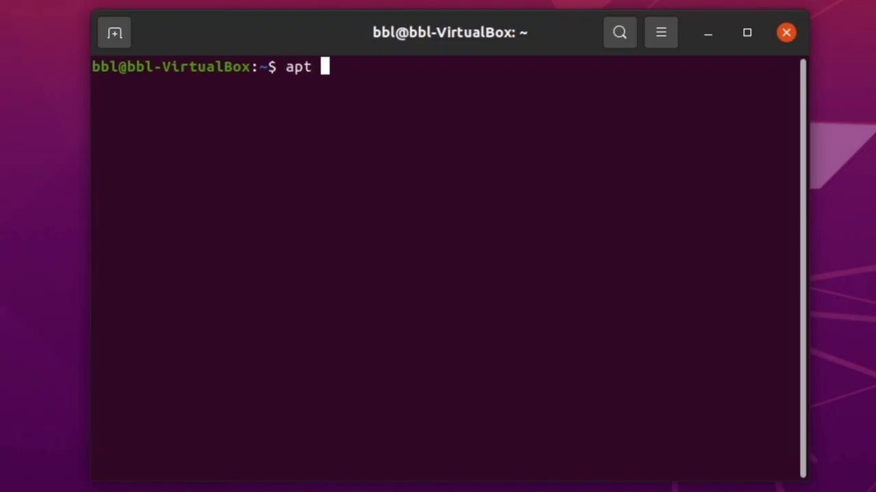
{"action": "type", "text": "search "}
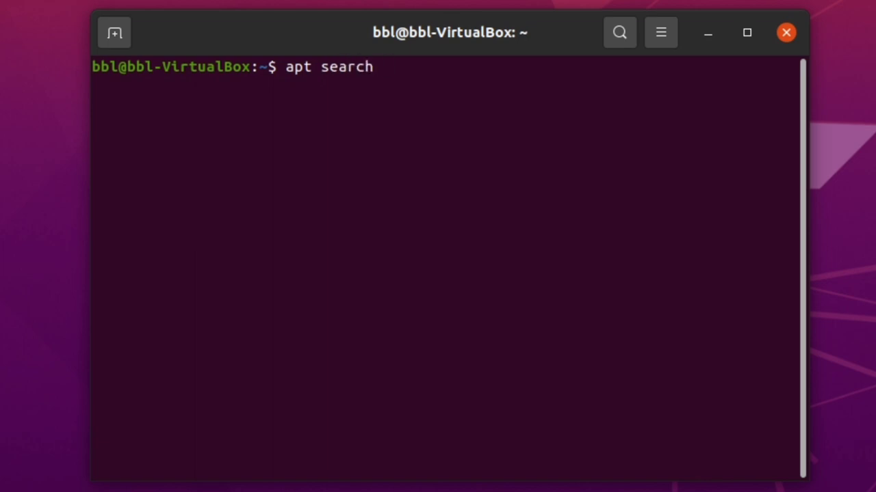
{"action": "type", "text": "virt-manager"}
{"action": "key", "text": "Return"}
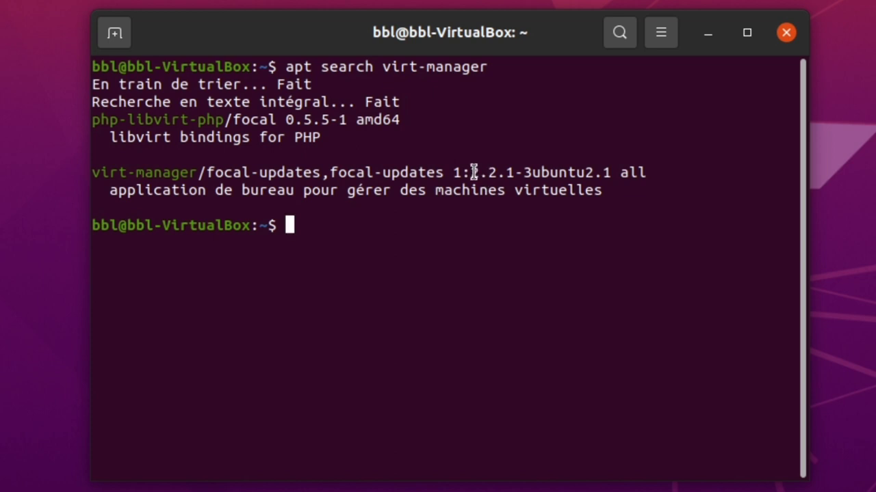
{"action": "left_click_drag", "start_coordinate": [471, 173], "coordinate": [513, 172]}
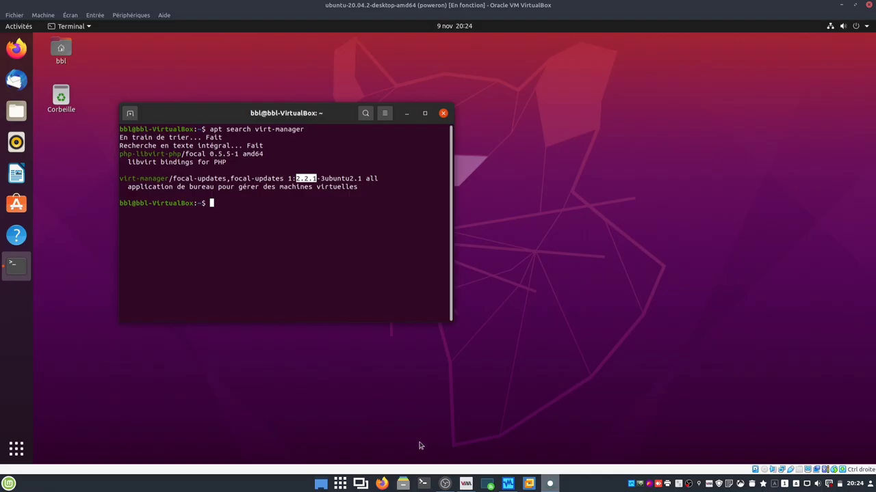
- Open a terminal on the Linux Mint host and search the apt packages for swtpm
{"action": "left_click", "coordinate": [423, 483]}
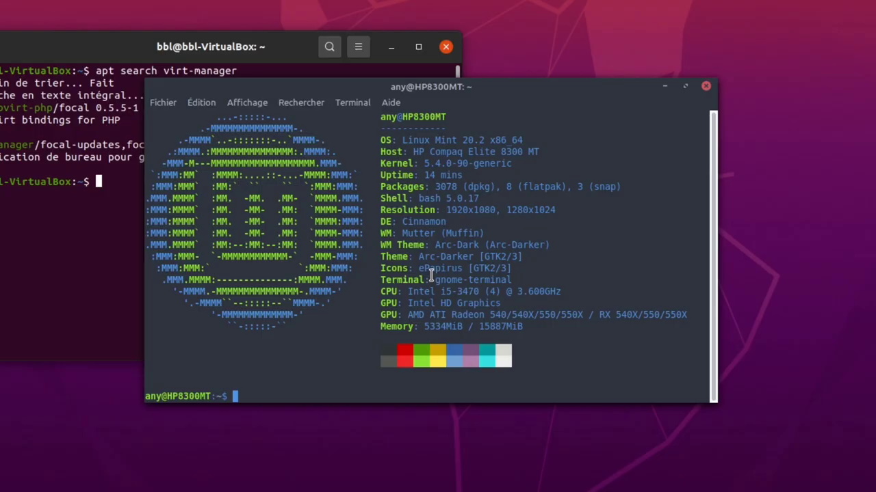
{"action": "type", "text": "apt search swtpm"}
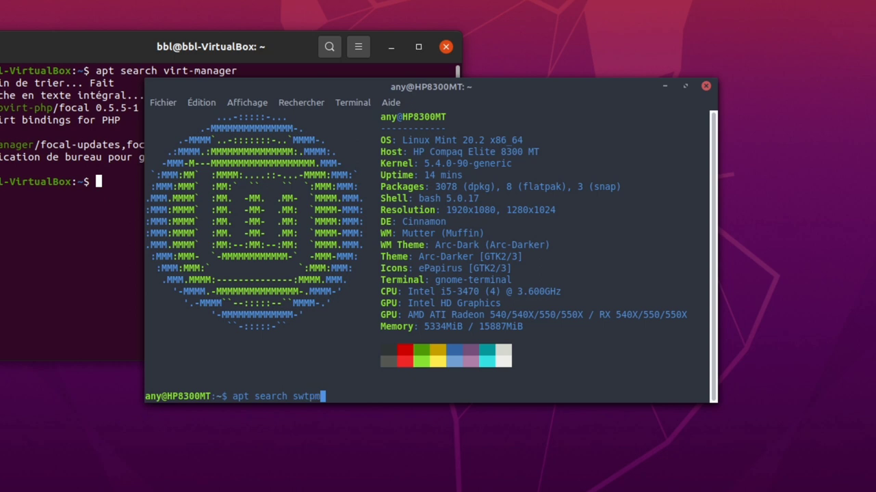
{"action": "key", "text": "Return"}
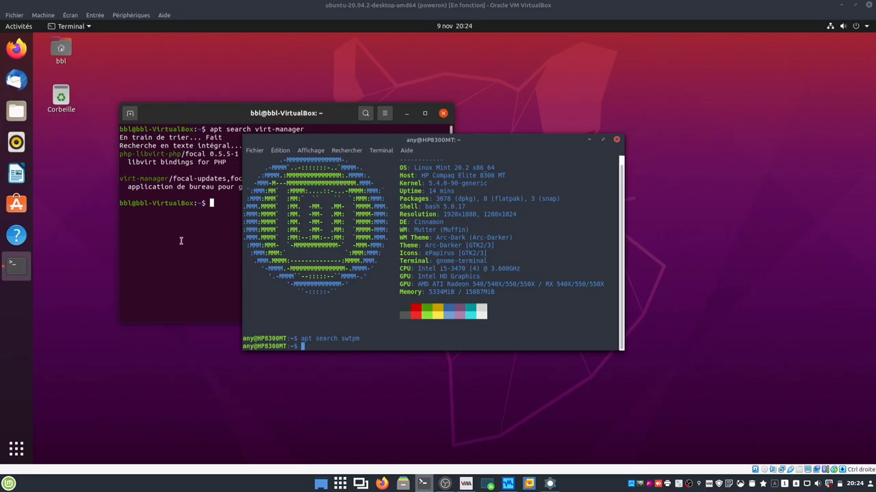
- Return to the Ubuntu 20.04 guest's terminal and search its apt packages for swtpm
{"action": "left_click", "coordinate": [182, 241]}
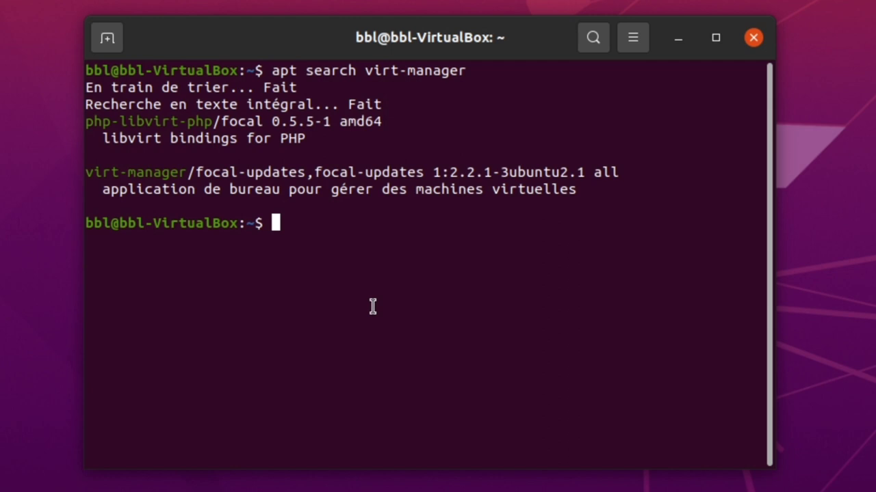
{"action": "type", "text": "apt s"}
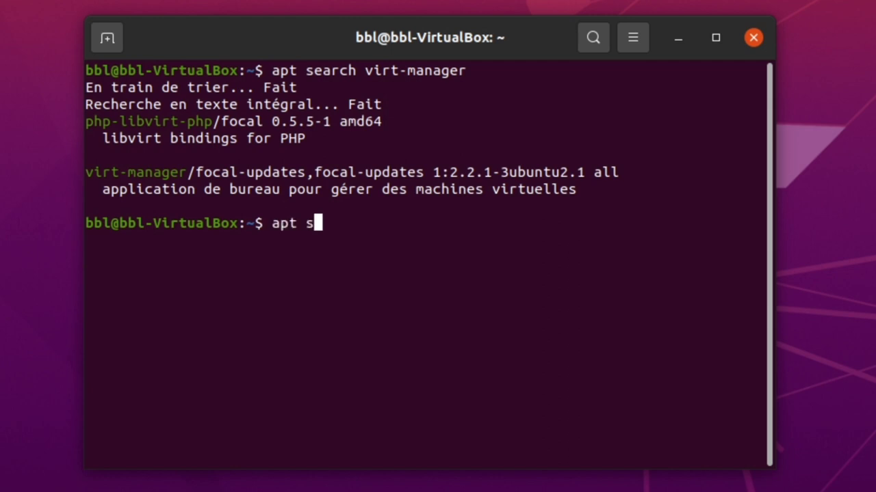
{"action": "type", "text": "earch swtpm"}
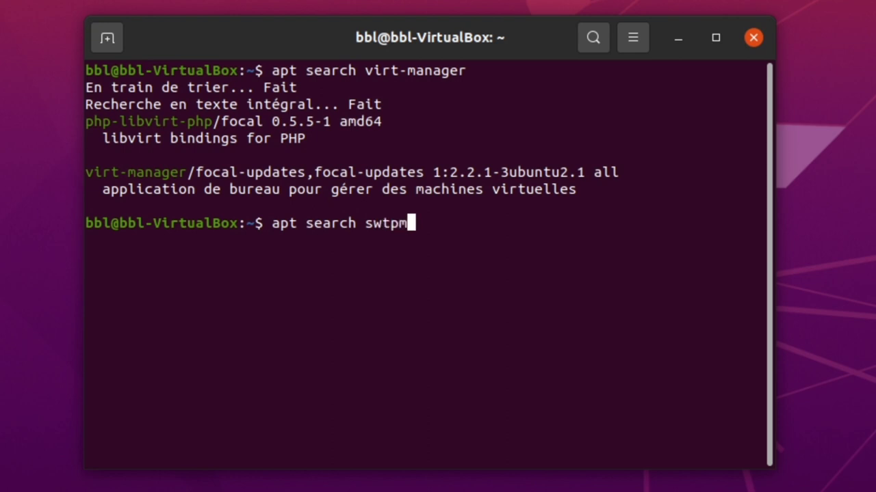
{"action": "key", "text": "Return"}
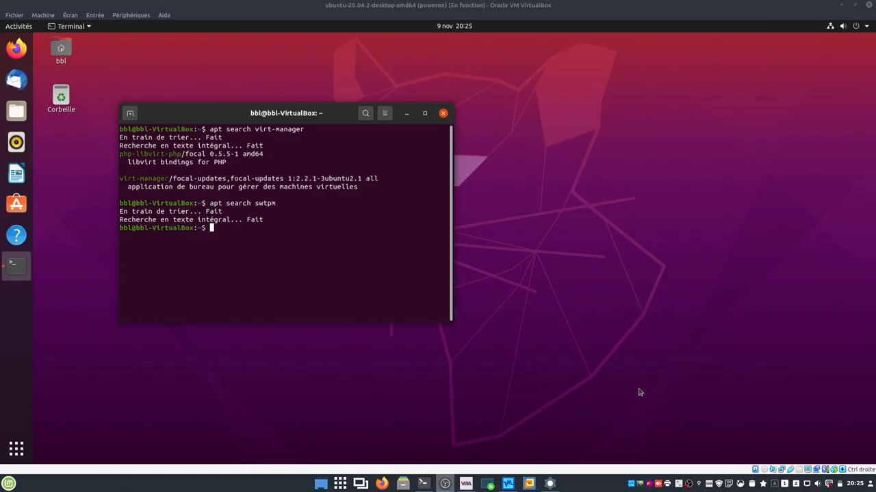
- Start the ubuntu-21.10-desktop-amd64 virtual machine from the VirtualBox manager
{"action": "mouse_move", "coordinate": [513, 482]}
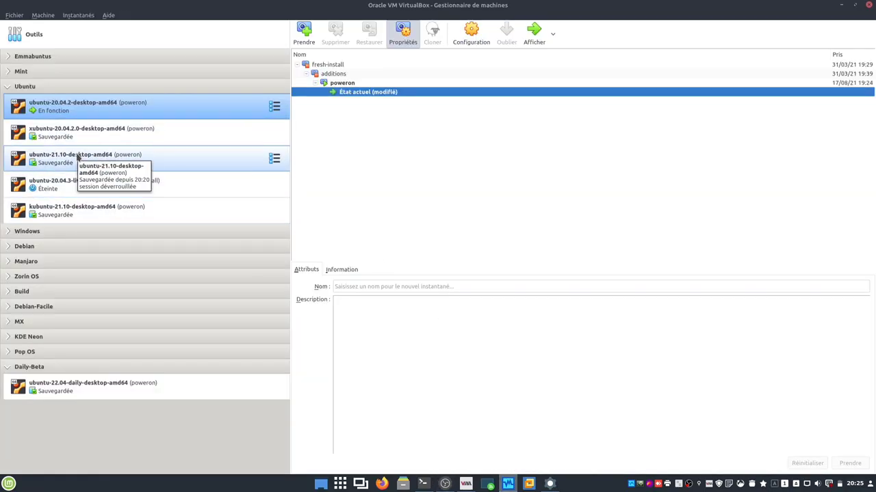
{"action": "left_click", "coordinate": [78, 156]}
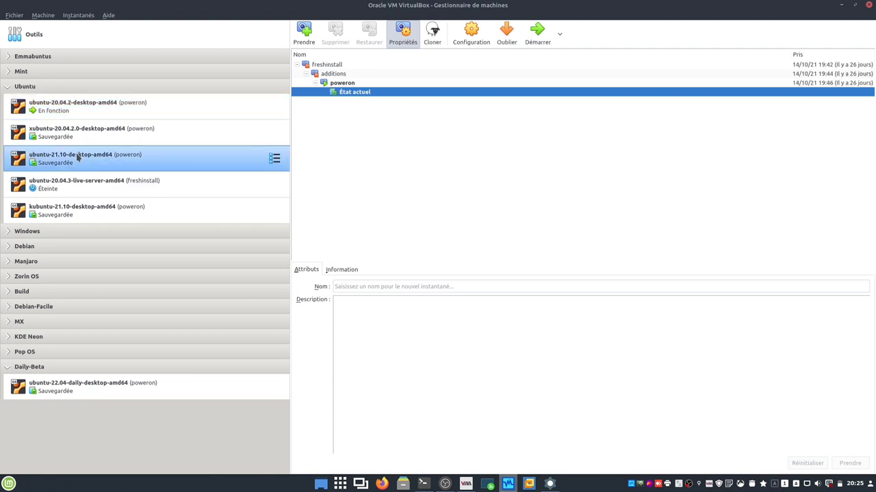
{"action": "left_click", "coordinate": [537, 33]}
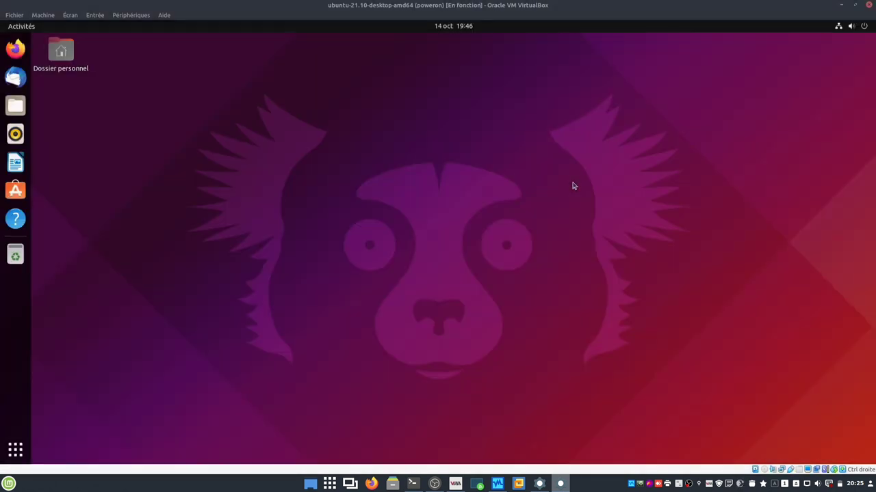
- Open a terminal in the Ubuntu 21.10 guest and search the apt packages for virt-manager and for swtpm
{"action": "left_click", "coordinate": [15, 450]}
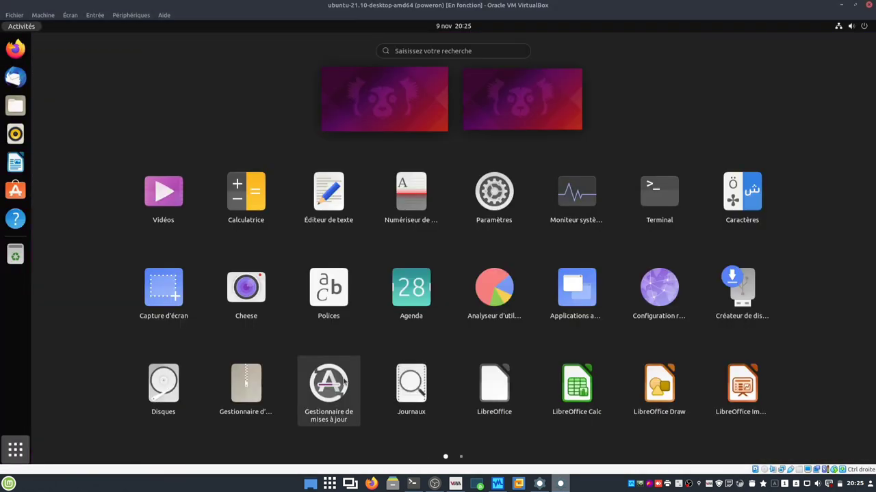
{"action": "left_click", "coordinate": [677, 193]}
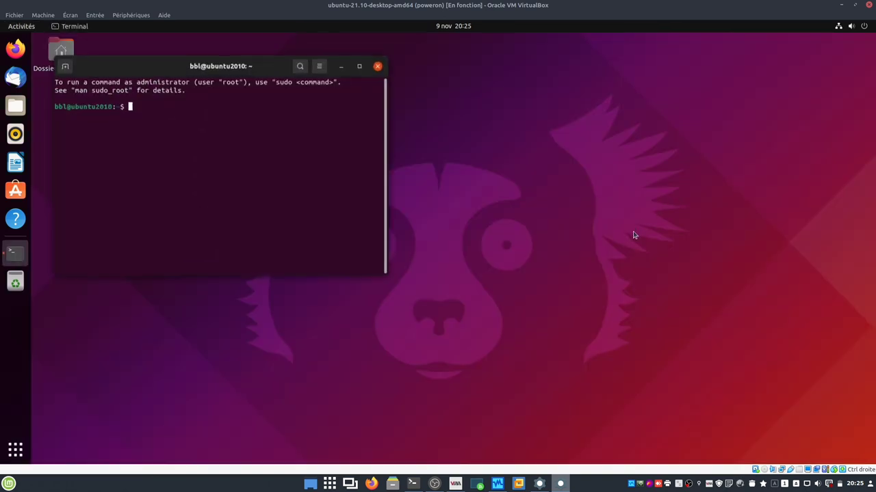
{"action": "type", "text": "apt "}
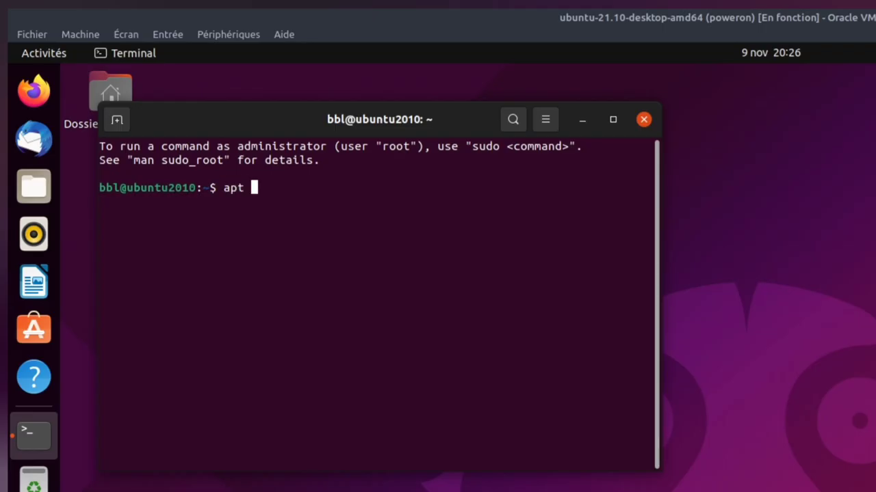
{"action": "type", "text": "search vir"}
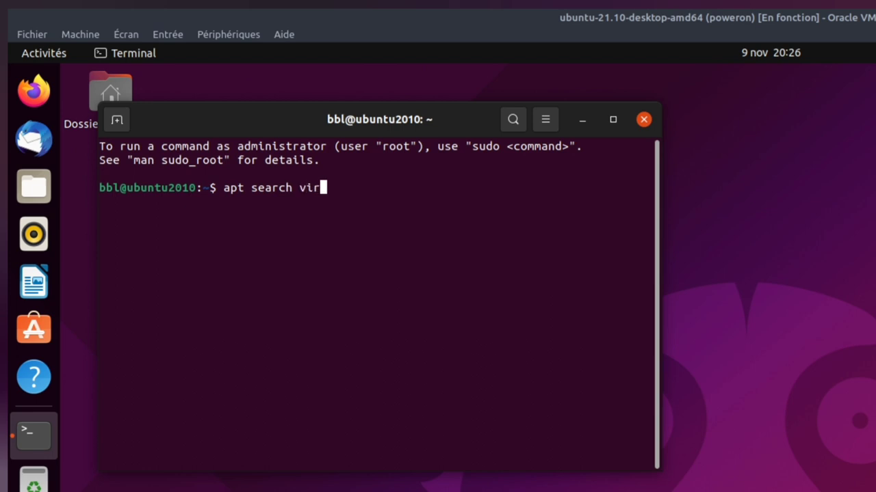
{"action": "type", "text": "t-manager"}
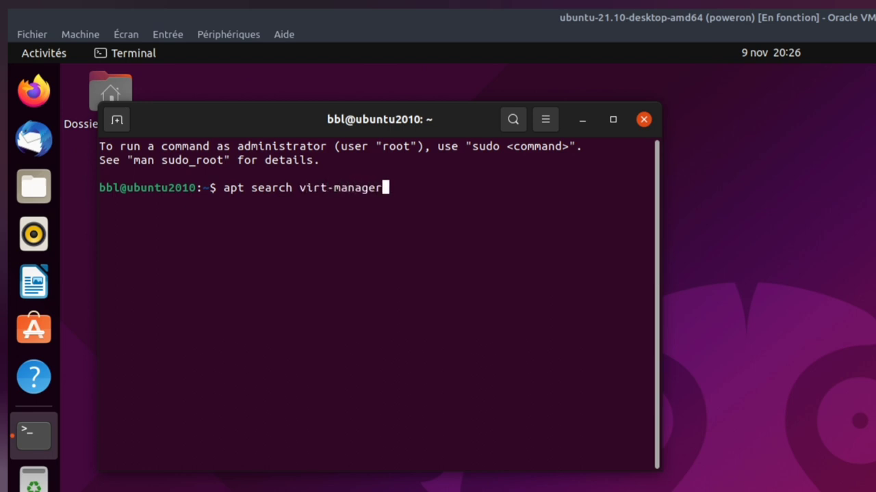
{"action": "key", "text": "Return"}
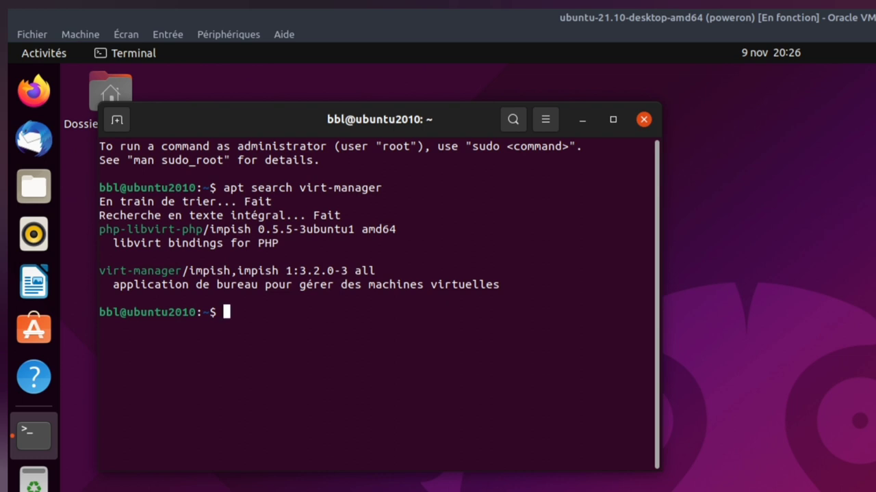
{"action": "type", "text": "apt search swtpm"}
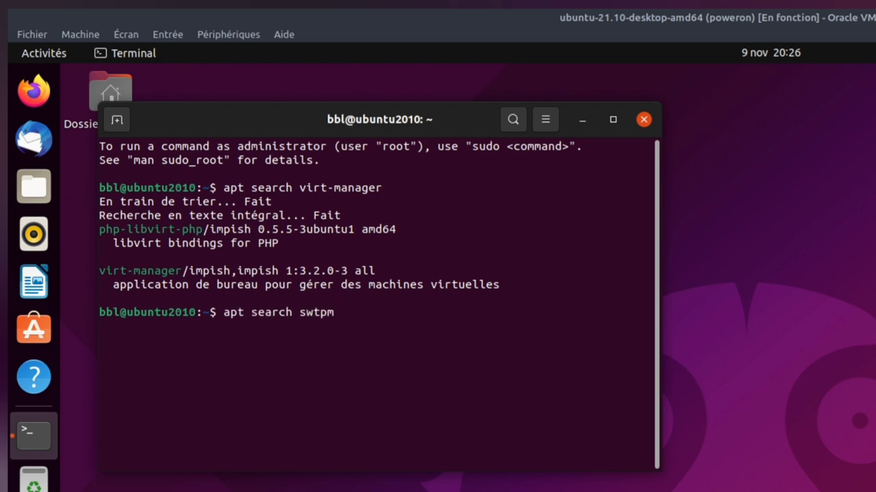
{"action": "key", "text": "Return"}
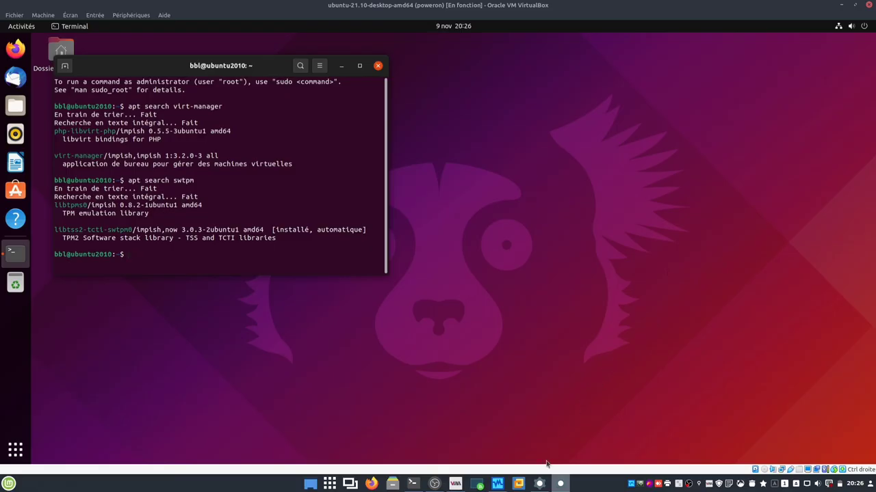
- Start the ubuntu-22.04-daily-desktop-amd64 virtual machine from the VirtualBox manager and open a terminal in it
{"action": "left_click", "coordinate": [497, 484]}
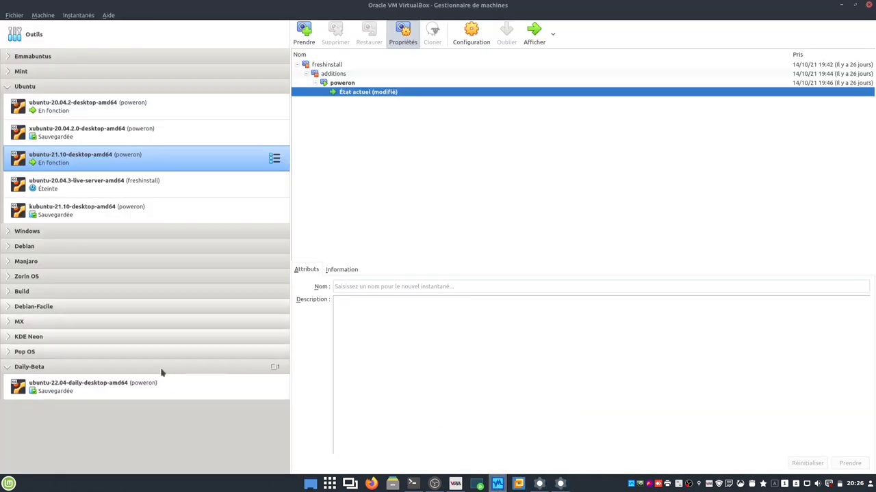
{"action": "left_click", "coordinate": [111, 389]}
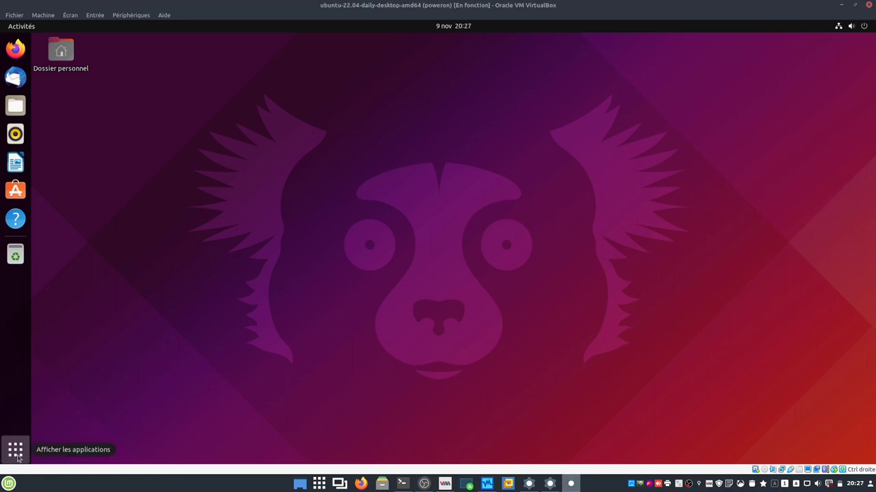
{"action": "left_click", "coordinate": [15, 450]}
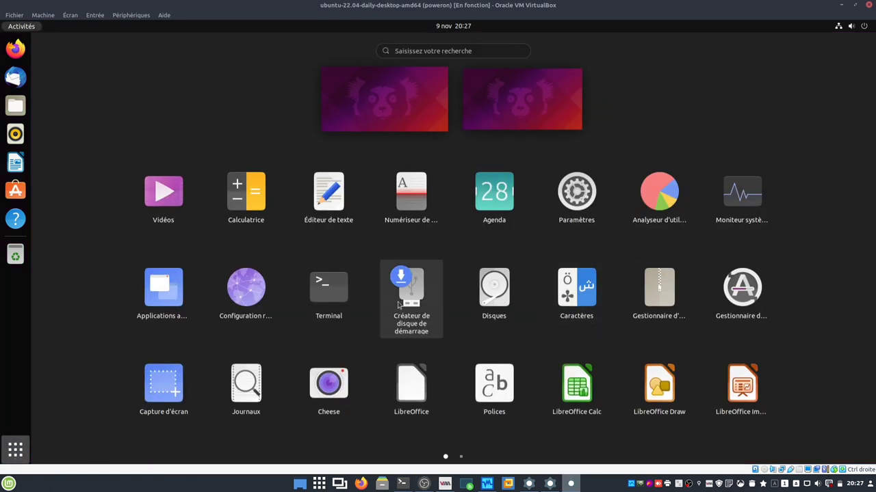
{"action": "left_click", "coordinate": [336, 301]}
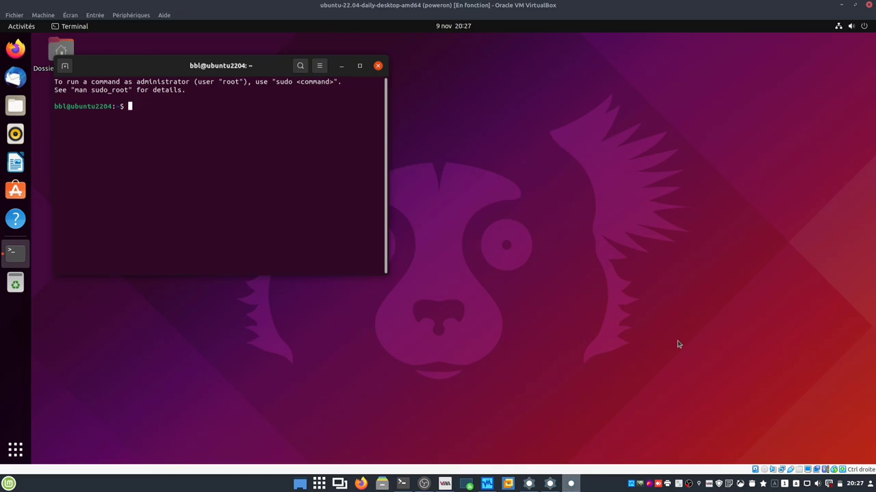
- Search the Ubuntu 22.04 guest's apt packages for virt-manager
{"action": "type", "text": "apt search "}
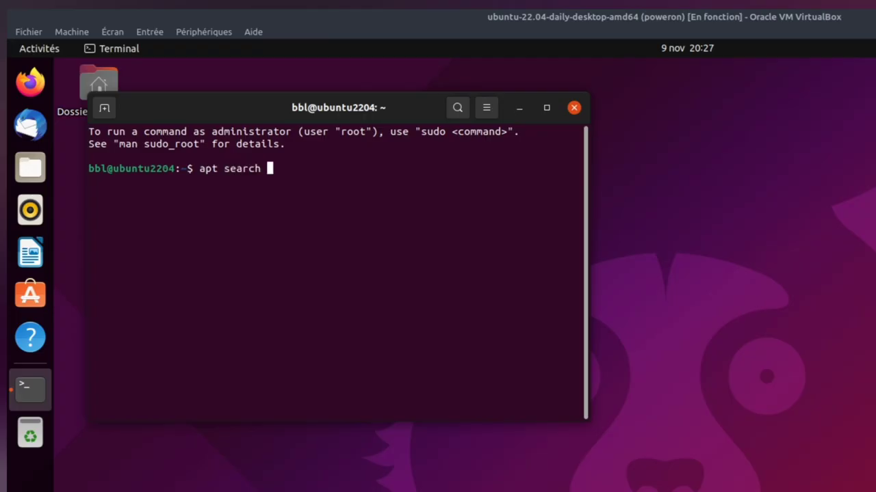
{"action": "type", "text": "virt-manager"}
{"action": "key", "text": "Return"}
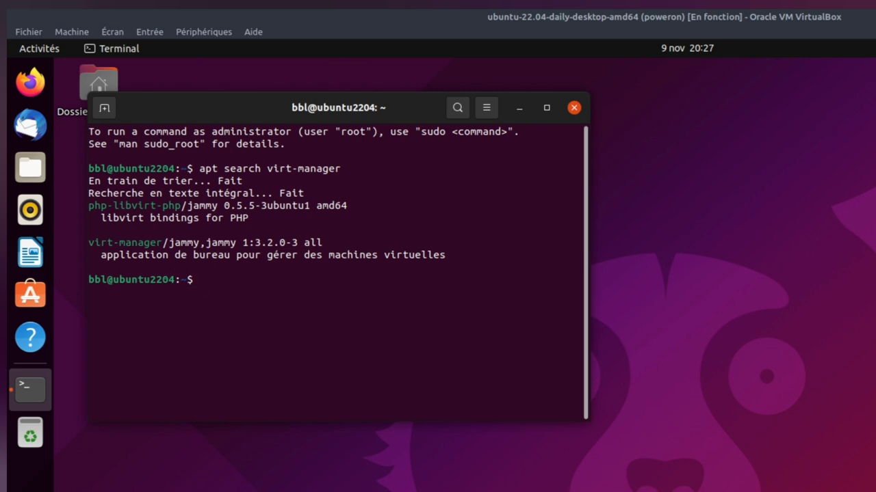
- Search the Ubuntu 22.04 guest's apt packages for swtpm
{"action": "key", "text": "Up"}
{"action": "key", "text": "BackSpace"}
{"action": "key", "text": "BackSpace"}
{"action": "key", "text": "BackSpace"}
{"action": "key", "text": "BackSpace"}
{"action": "key", "text": "BackSpace"}
{"action": "key", "text": "BackSpace"}
{"action": "key", "text": "BackSpace"}
{"action": "key", "text": "BackSpace"}
{"action": "key", "text": "BackSpace"}
{"action": "key", "text": "BackSpace"}
{"action": "key", "text": "BackSpace"}
{"action": "key", "text": "BackSpace"}
{"action": "type", "text": "swtpm"}
{"action": "key", "text": "Return"}
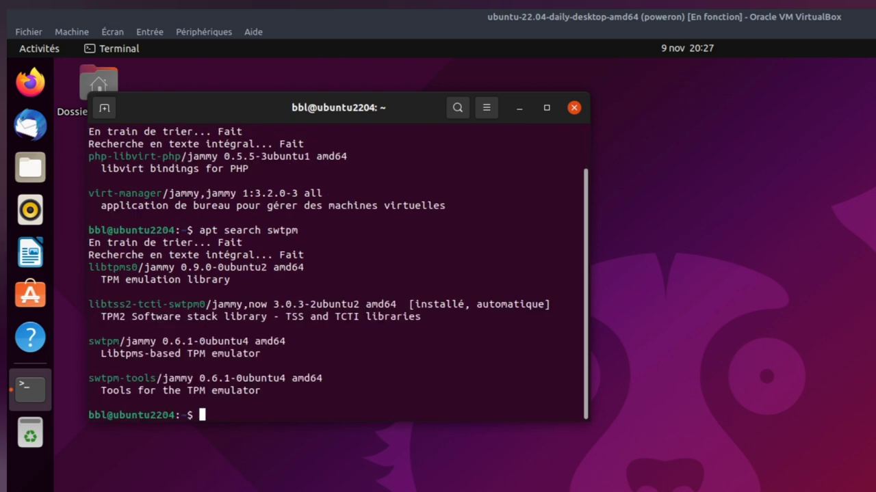